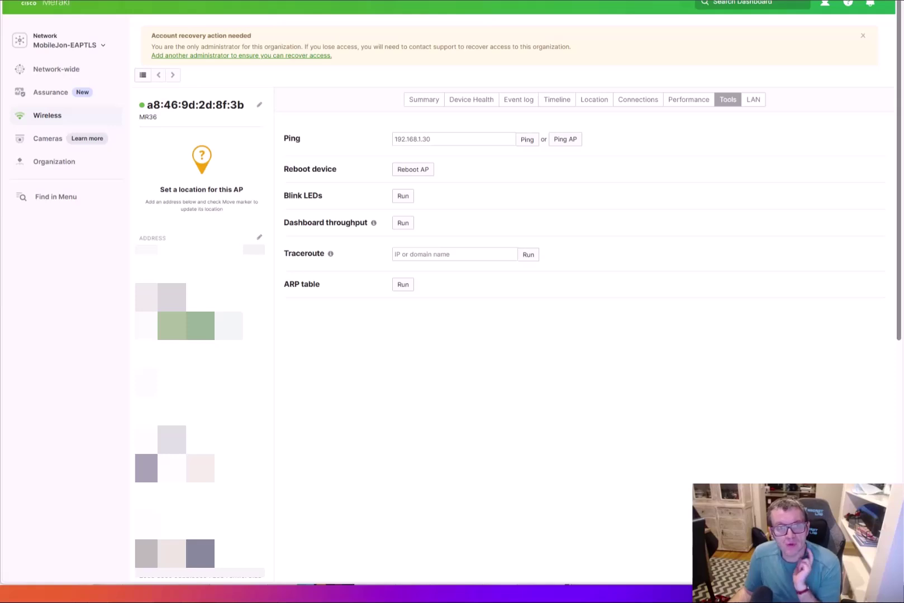
- Go to Wireless > Access Points to list the network's single alerting access point
{"action": "mouse_move", "coordinate": [61, 118]}
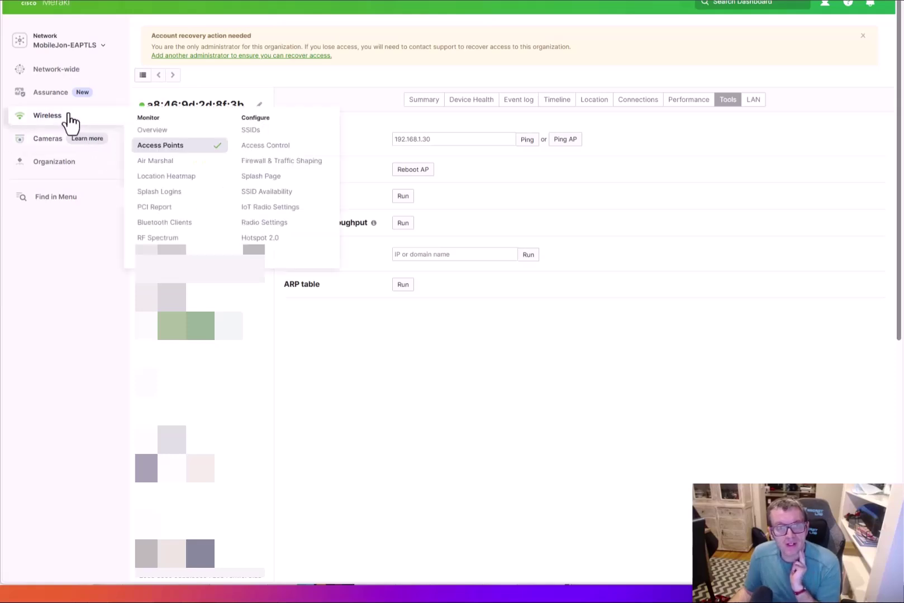
{"action": "left_click", "coordinate": [176, 161]}
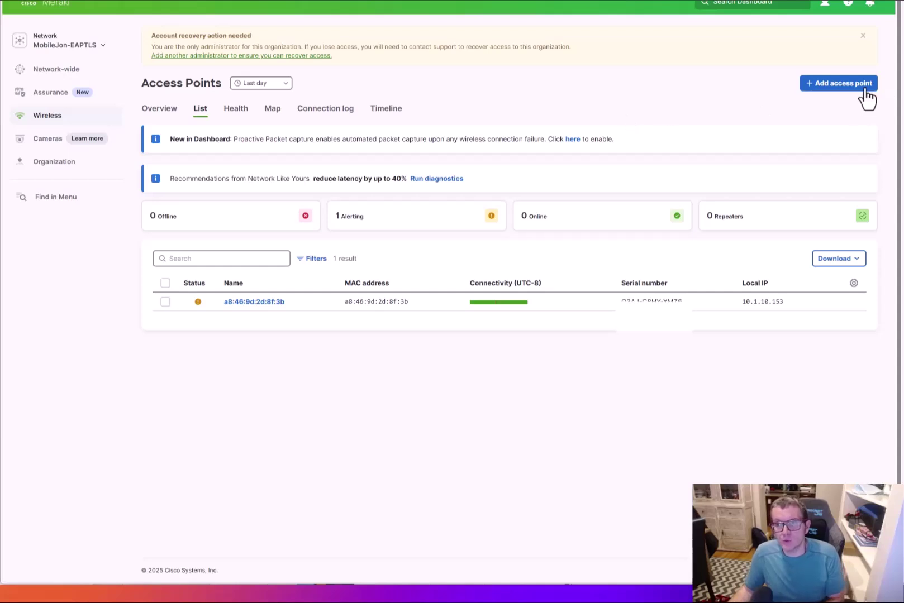
{"action": "left_click", "coordinate": [841, 85]}
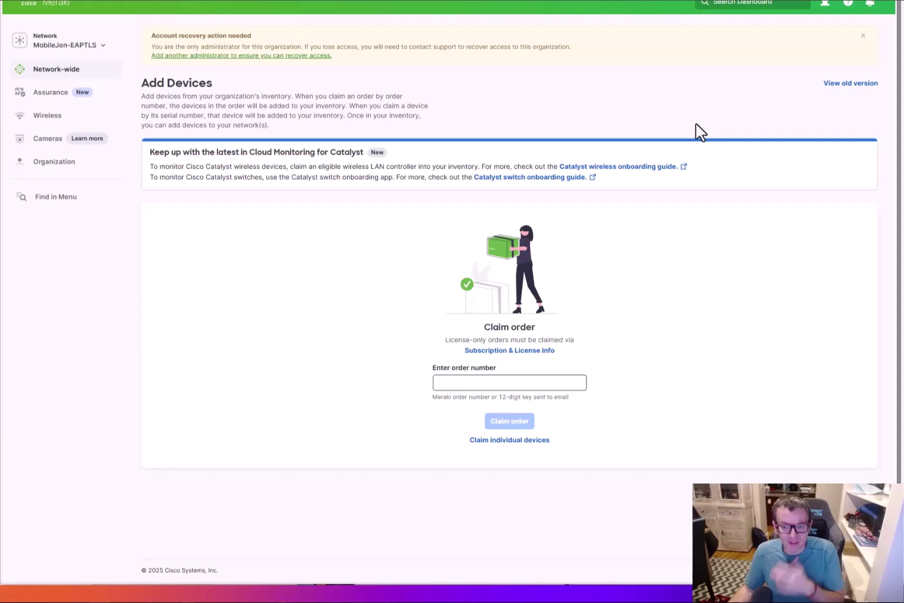
{"action": "left_click", "coordinate": [497, 440]}
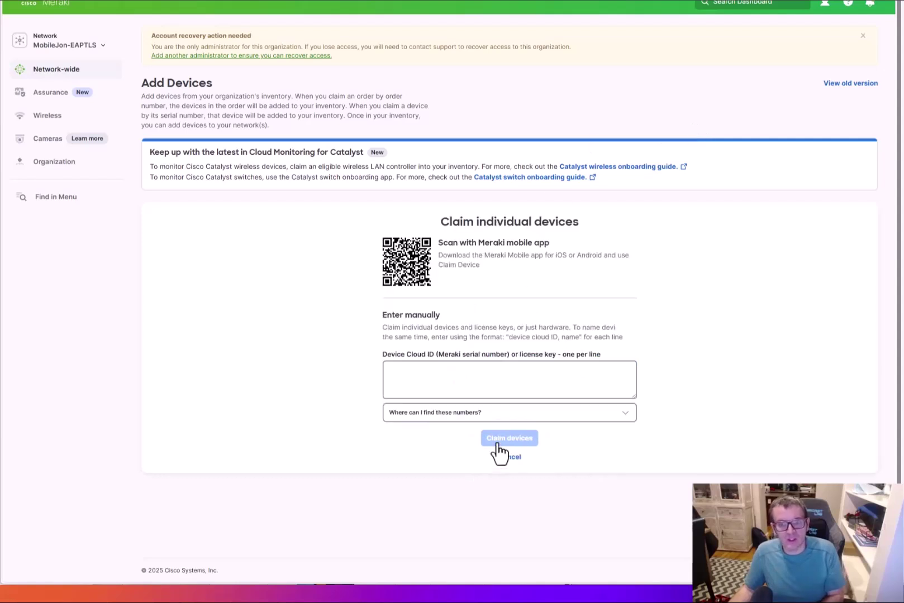
{"action": "left_click", "coordinate": [430, 380]}
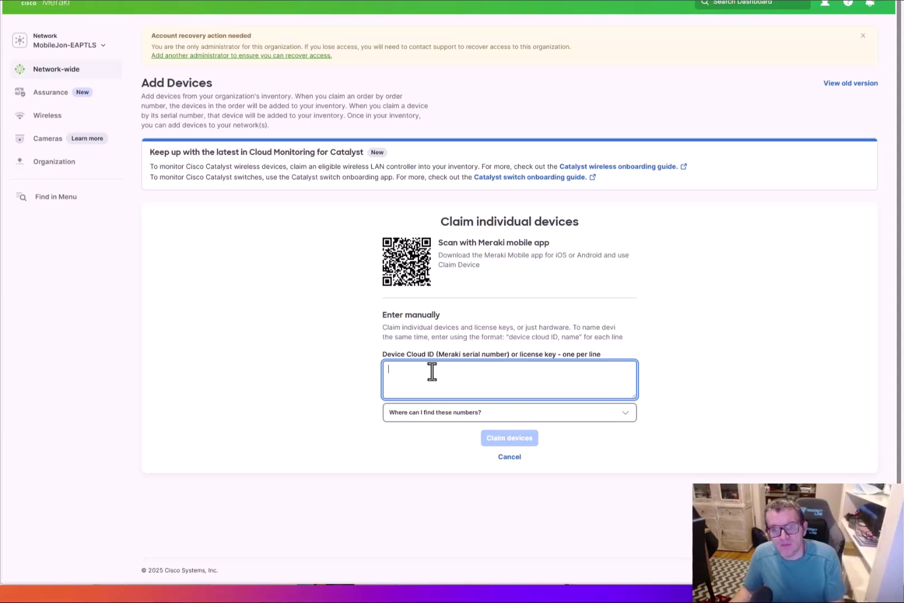
{"action": "mouse_move", "coordinate": [44, 117]}
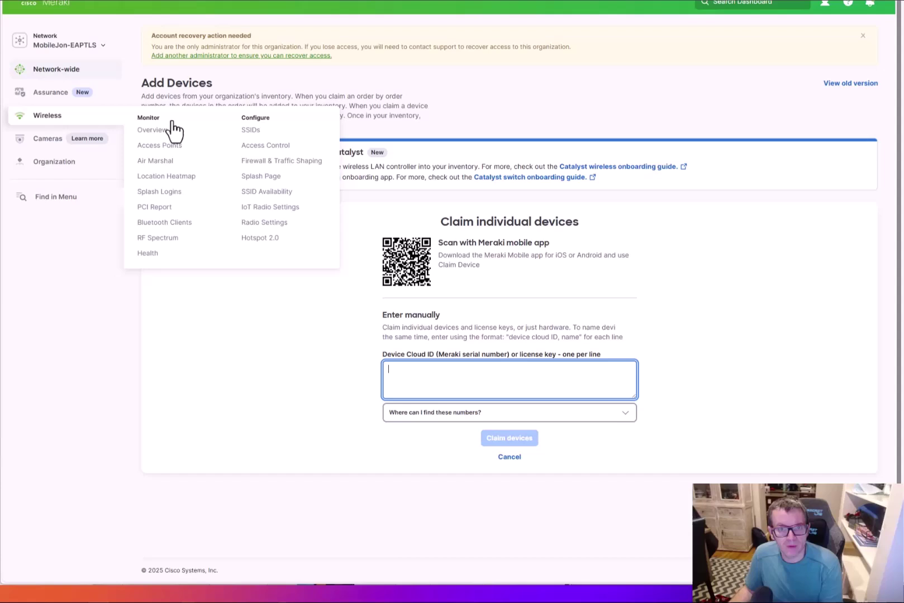
{"action": "left_click", "coordinate": [173, 148]}
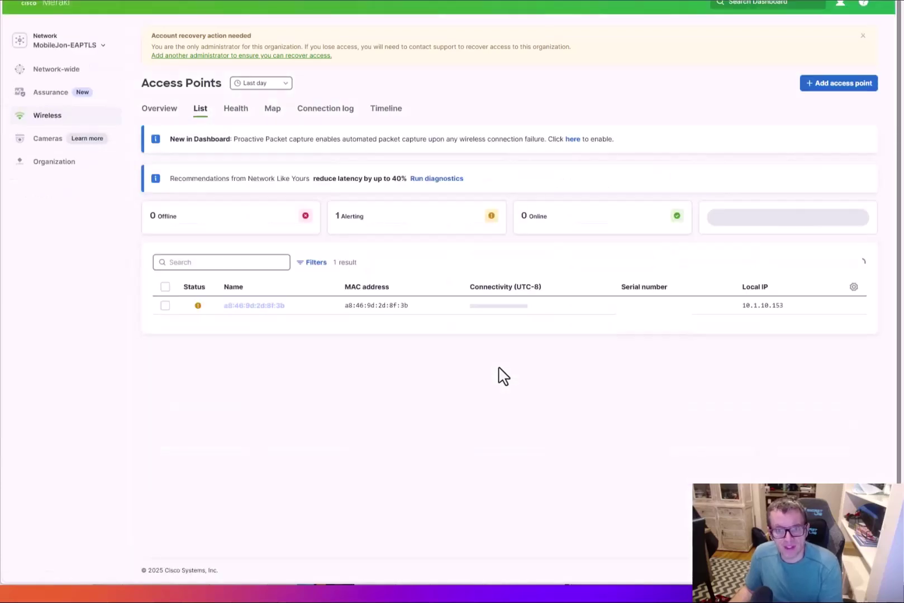
- Ping 192.168.1.30 from the MR36 access point's Tools tab, confirm 0% loss, then return to Access Points
{"action": "mouse_move", "coordinate": [484, 309]}
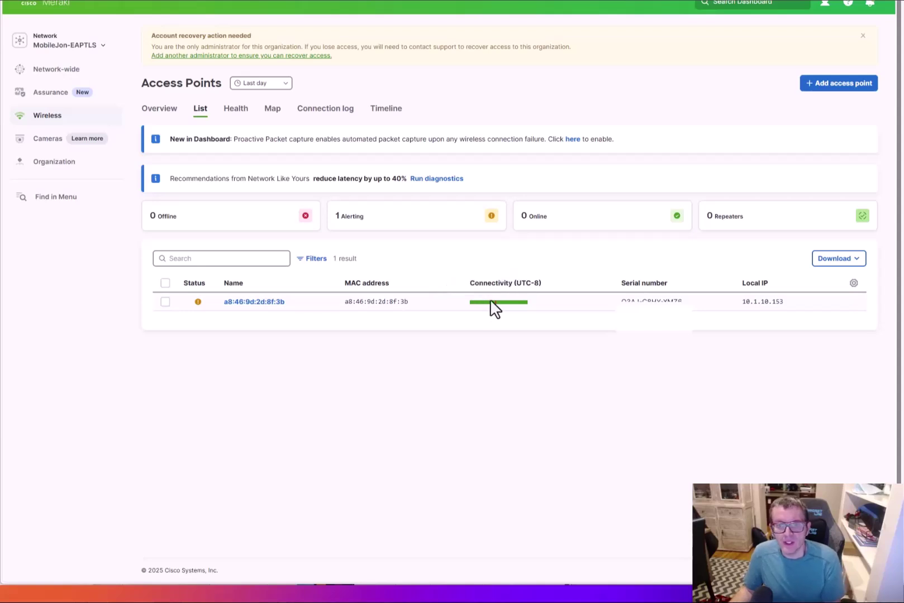
{"action": "double_click", "coordinate": [258, 302]}
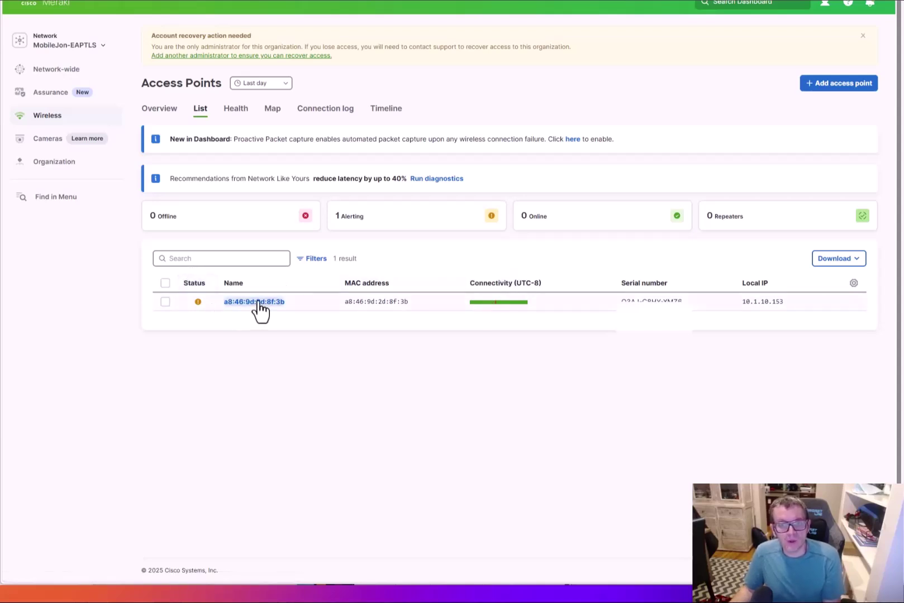
{"action": "left_click", "coordinate": [258, 302]}
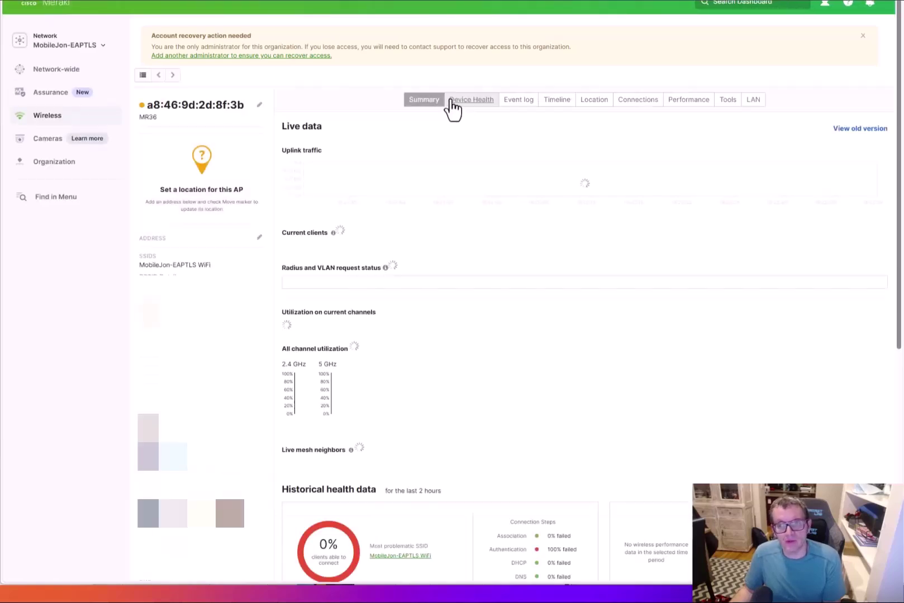
{"action": "left_click", "coordinate": [733, 101]}
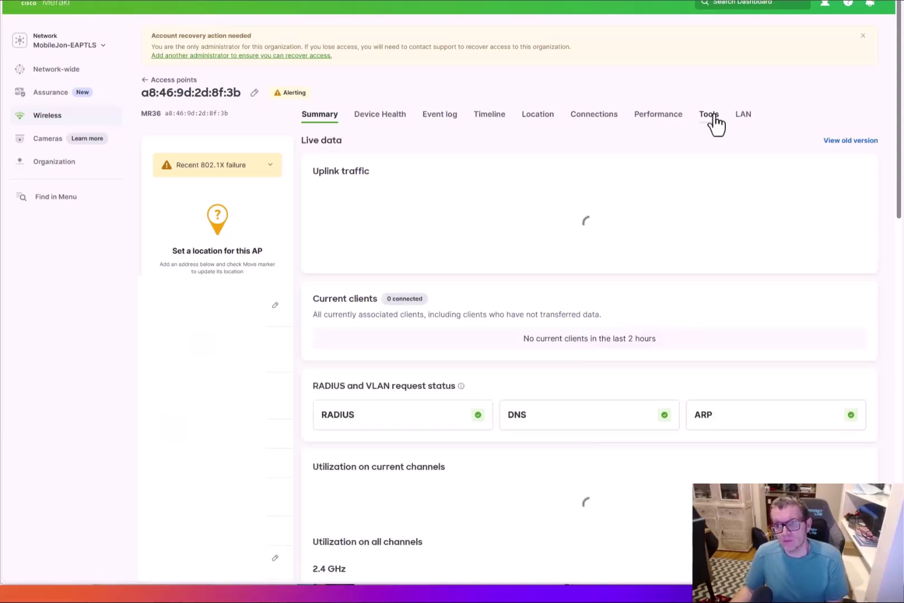
{"action": "left_click", "coordinate": [714, 115]}
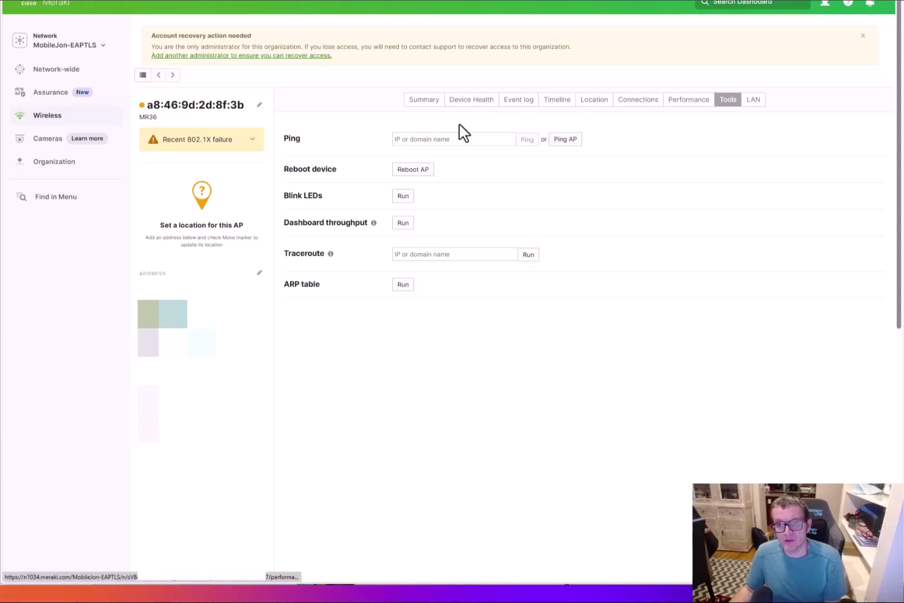
{"action": "left_click", "coordinate": [427, 139]}
{"action": "type", "text": "192."}
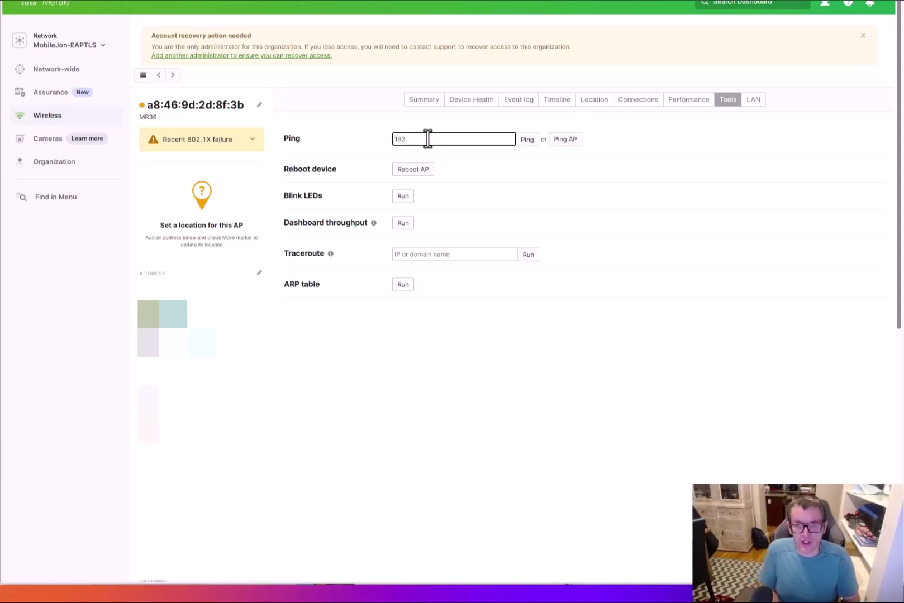
{"action": "type", "text": "168.1.30"}
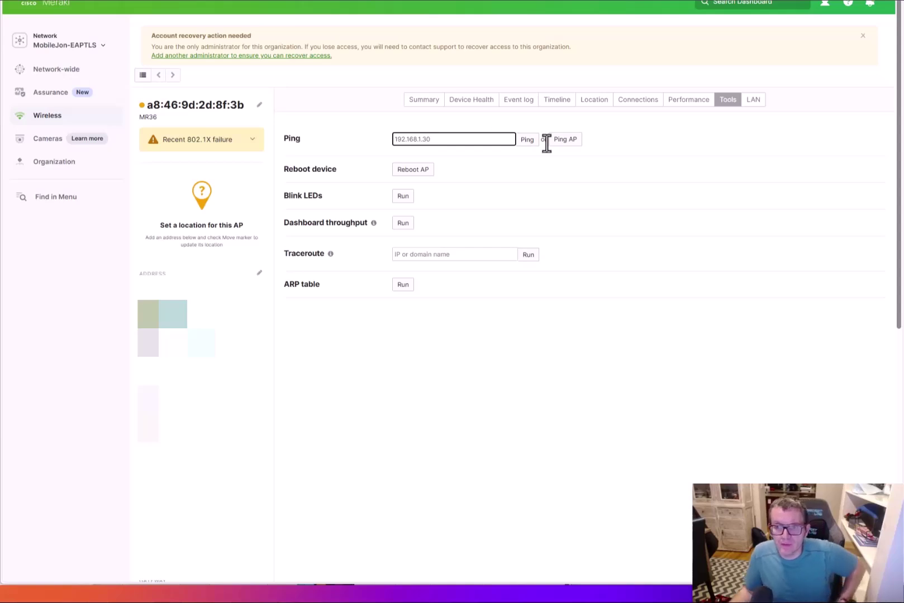
{"action": "left_click", "coordinate": [530, 140]}
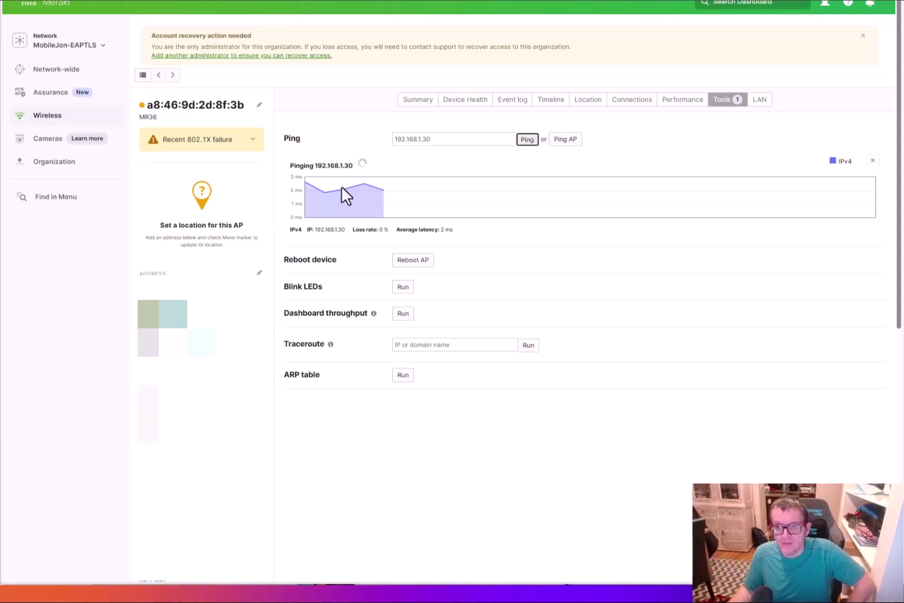
{"action": "left_click", "coordinate": [873, 162]}
{"action": "mouse_move", "coordinate": [25, 124]}
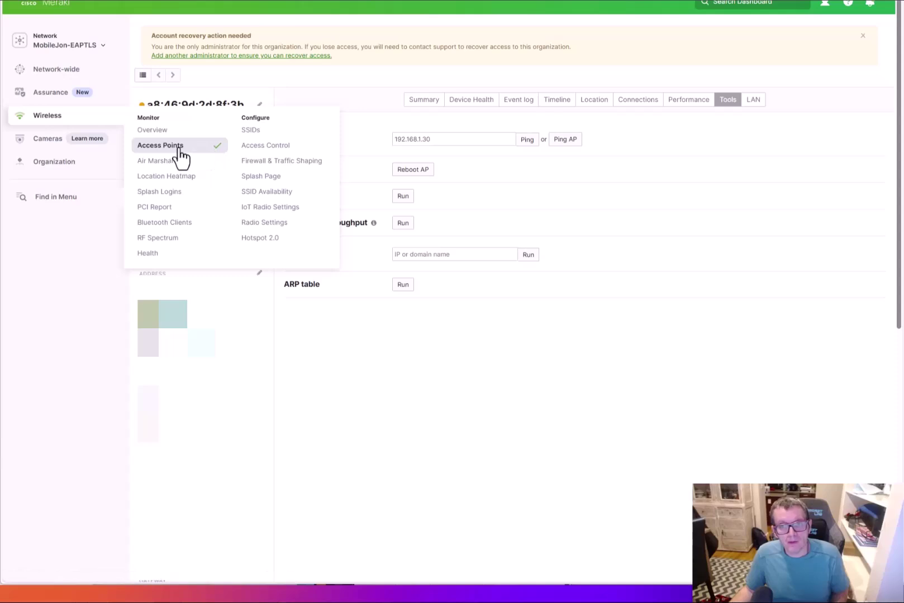
{"action": "left_click", "coordinate": [180, 158]}
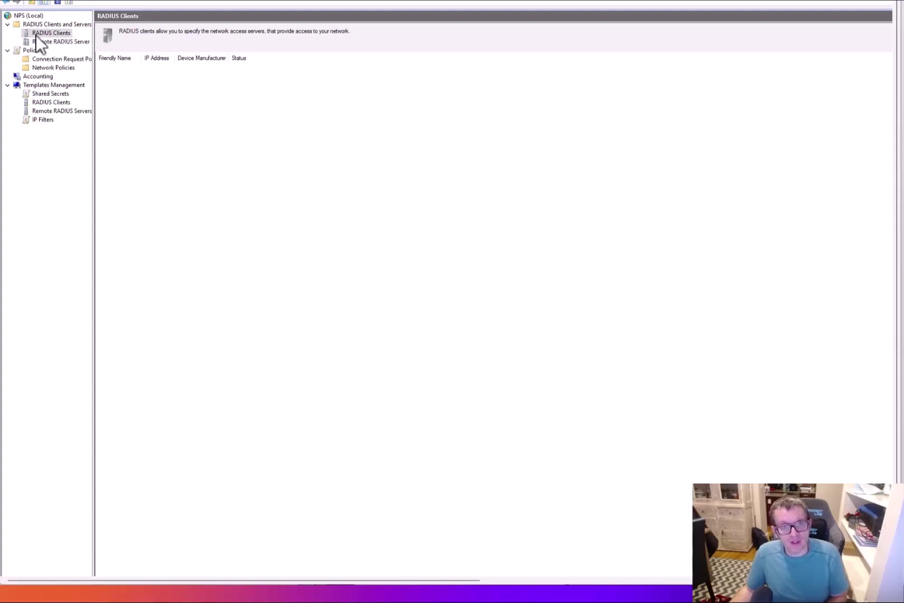
- Create NPS RADIUS client MR36 at 10.1.10.153 with a generated shared secret, copying the secret
{"action": "right_click", "coordinate": [35, 35]}
{"action": "left_click", "coordinate": [59, 40]}
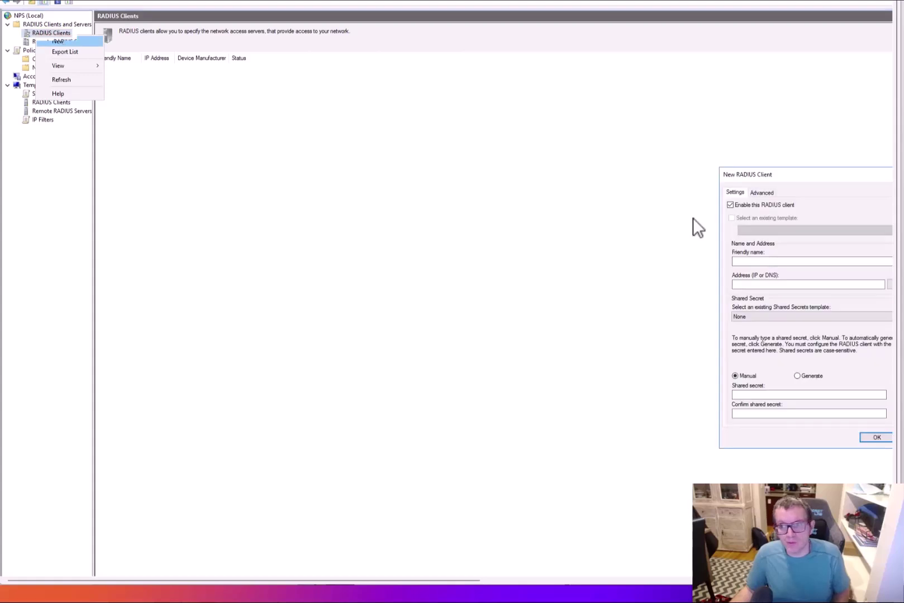
{"action": "left_click_drag", "start_coordinate": [824, 169], "coordinate": [331, 102]}
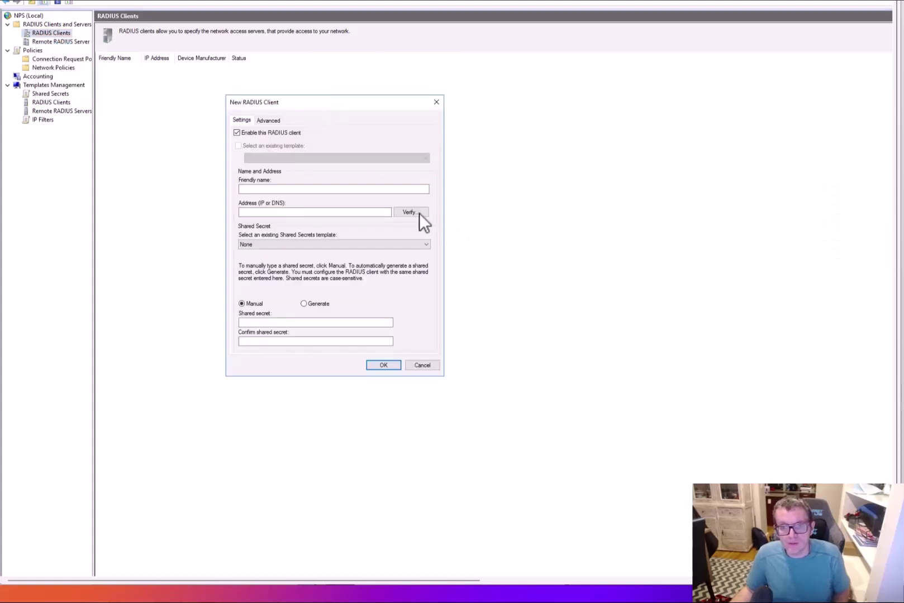
{"action": "type", "text": "10.1.10.153"}
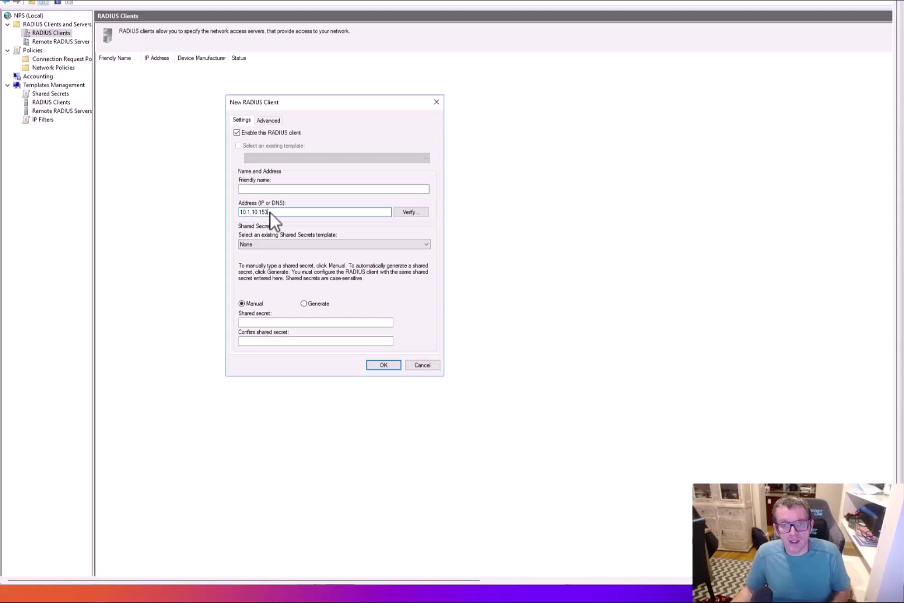
{"action": "left_click", "coordinate": [303, 304]}
{"action": "left_click", "coordinate": [255, 335]}
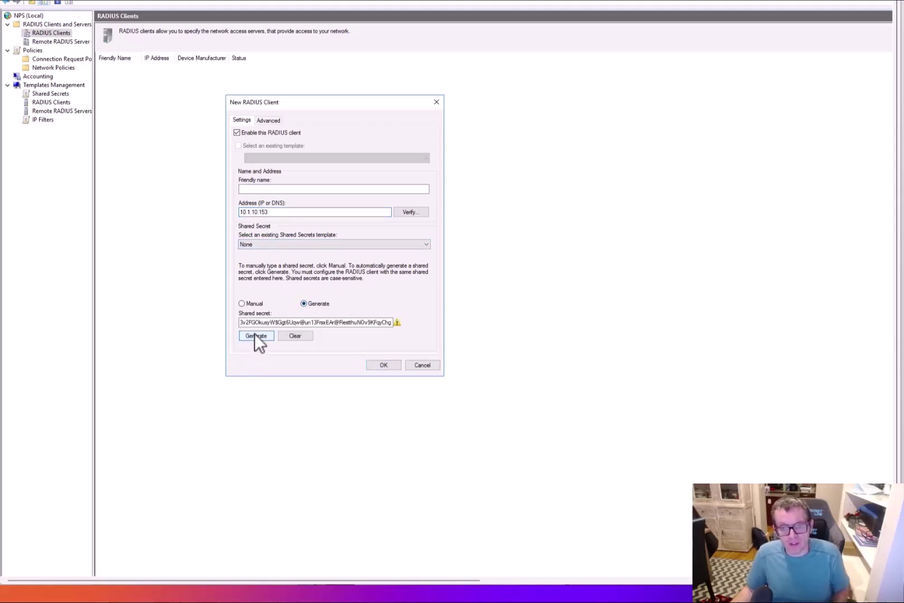
{"action": "left_click", "coordinate": [276, 322]}
{"action": "key", "text": "ctrl+a"}
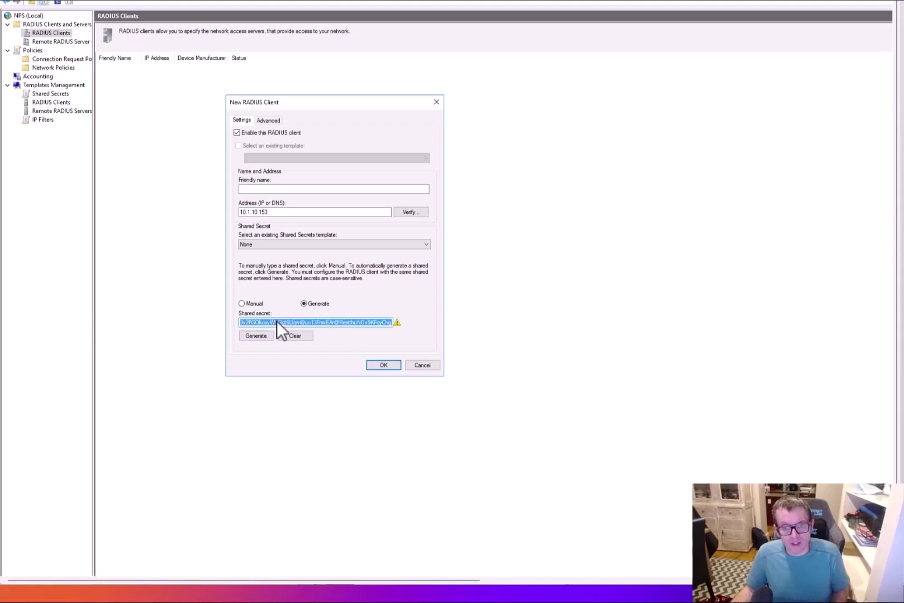
{"action": "left_click", "coordinate": [282, 188]}
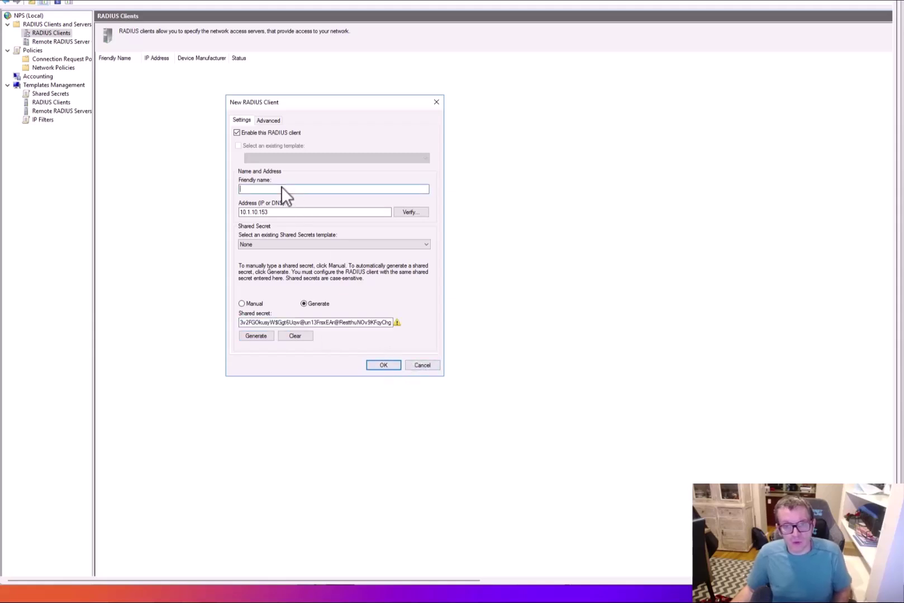
{"action": "type", "text": "MR36"}
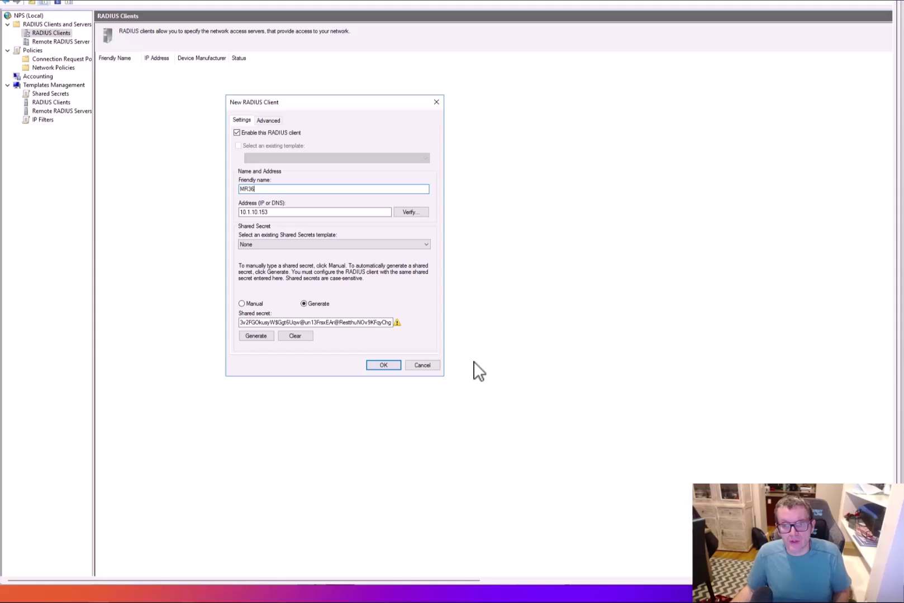
{"action": "left_click", "coordinate": [382, 366]}
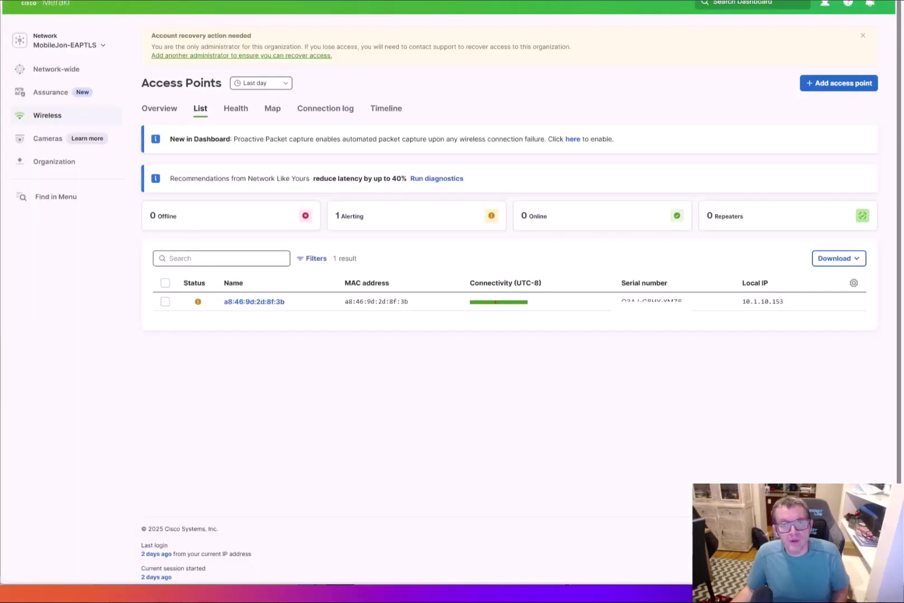
- On the SSID's Access Control page, delete the existing RADIUS server entry
{"action": "mouse_move", "coordinate": [68, 118]}
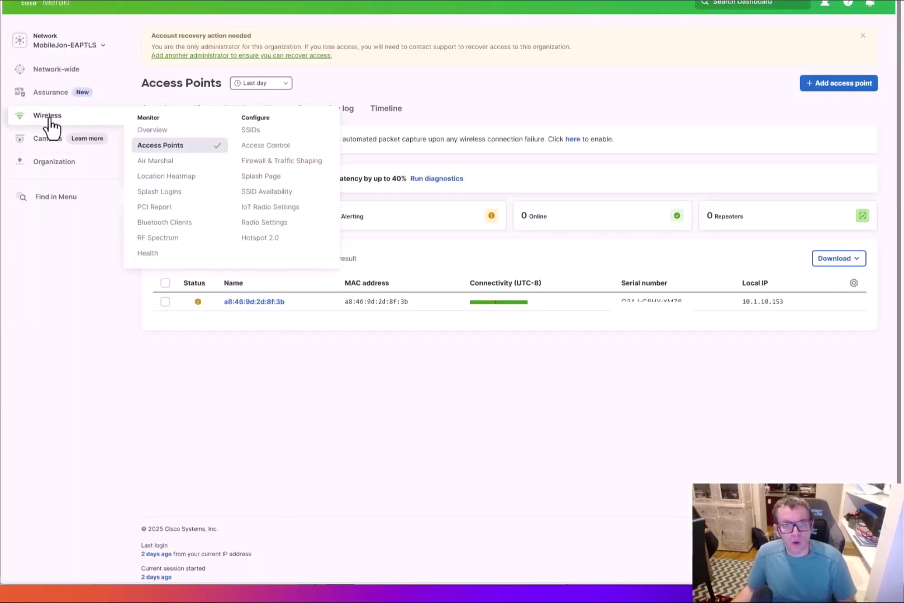
{"action": "left_click", "coordinate": [267, 146]}
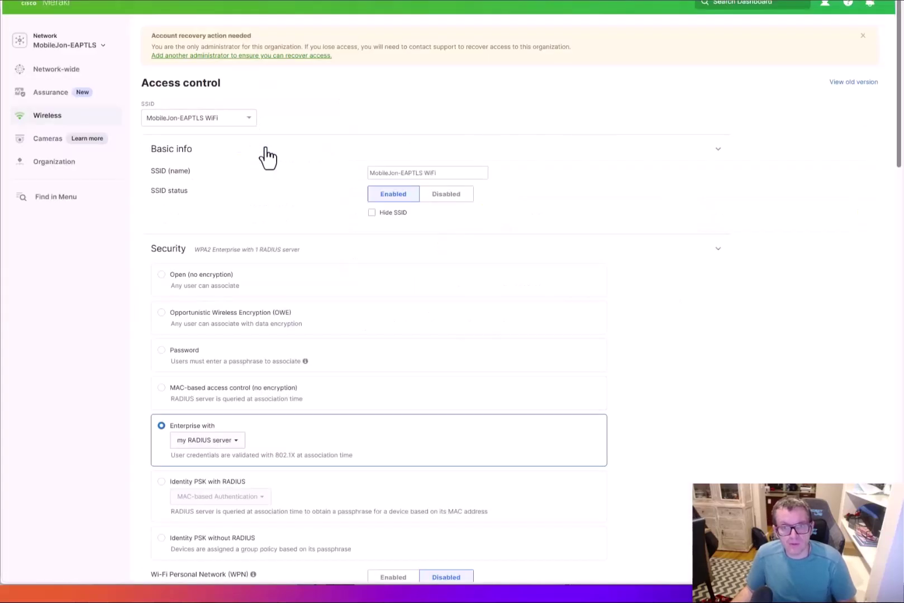
{"action": "scroll", "coordinate": [548, 323], "scroll_direction": "down", "scroll_amount": 3}
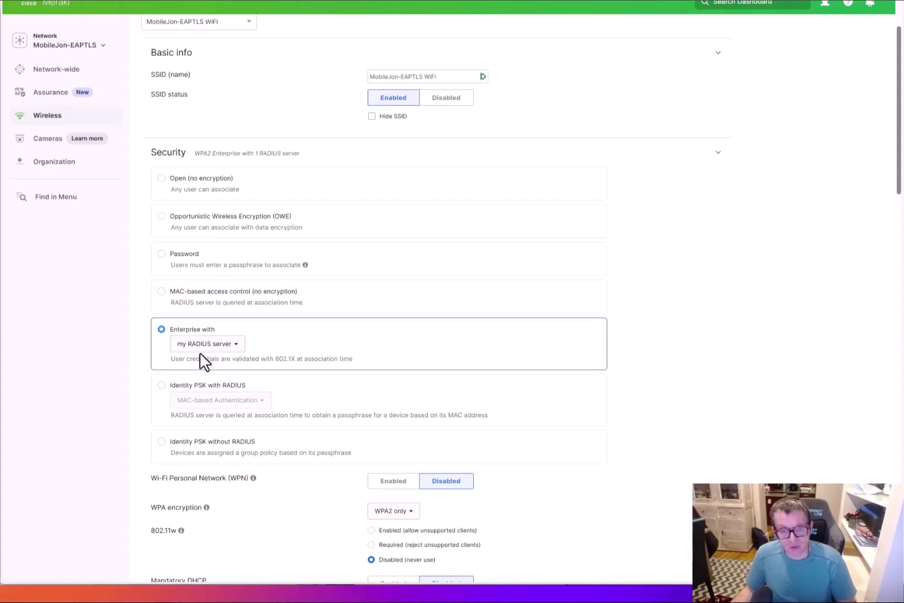
{"action": "scroll", "coordinate": [207, 358], "scroll_direction": "down", "scroll_amount": 9}
{"action": "scroll", "coordinate": [208, 358], "scroll_direction": "down", "scroll_amount": 12}
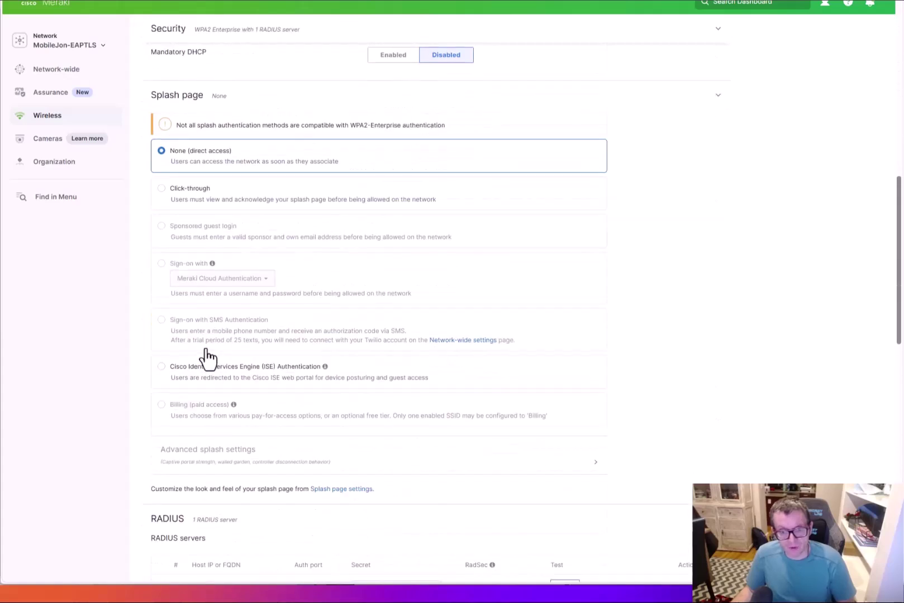
{"action": "left_click", "coordinate": [689, 442]}
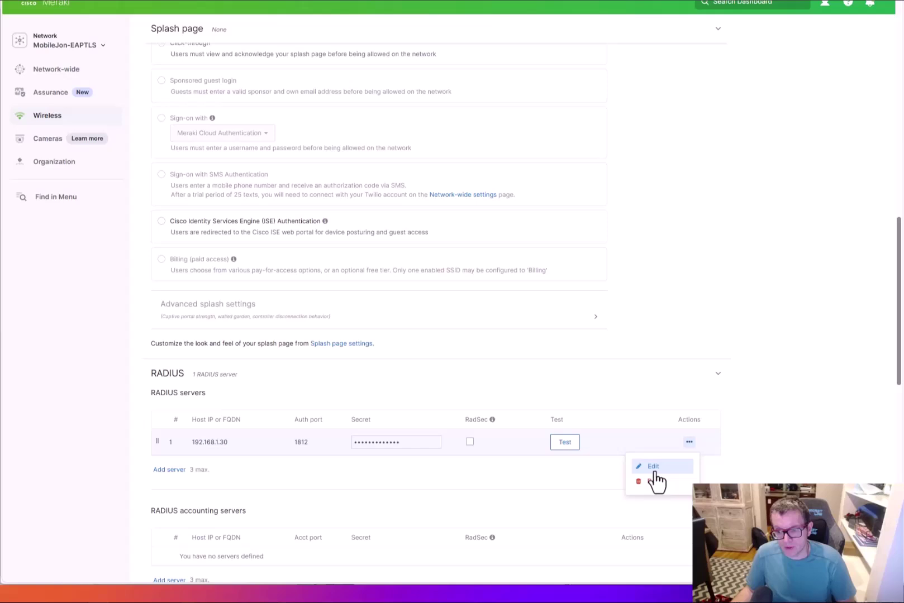
{"action": "left_click", "coordinate": [654, 481]}
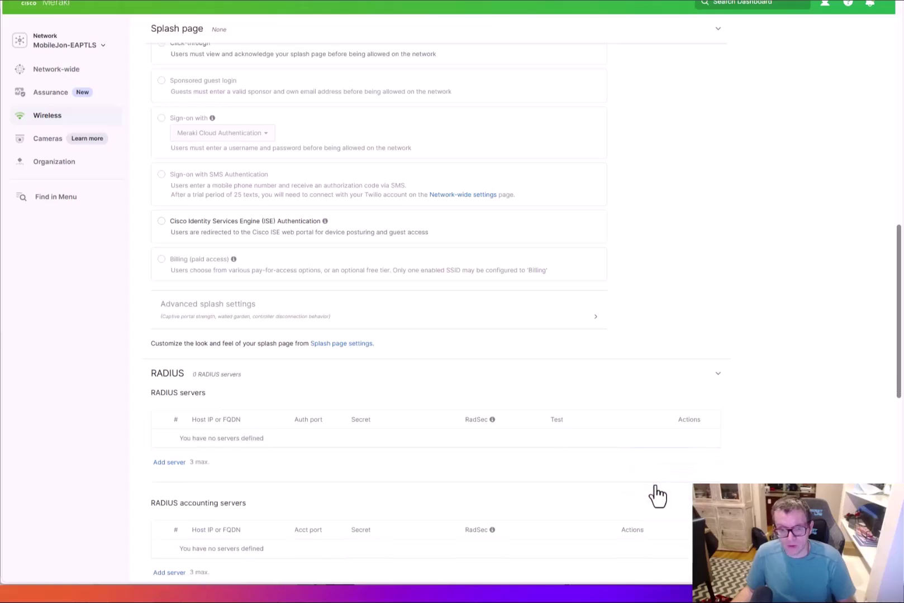
- Add RADIUS server 192.168.1.30 on port 1812 with the shared secret pasted from NPS
{"action": "left_click", "coordinate": [169, 463]}
{"action": "left_click", "coordinate": [240, 445]}
{"action": "type", "text": "192.168.1.30"}
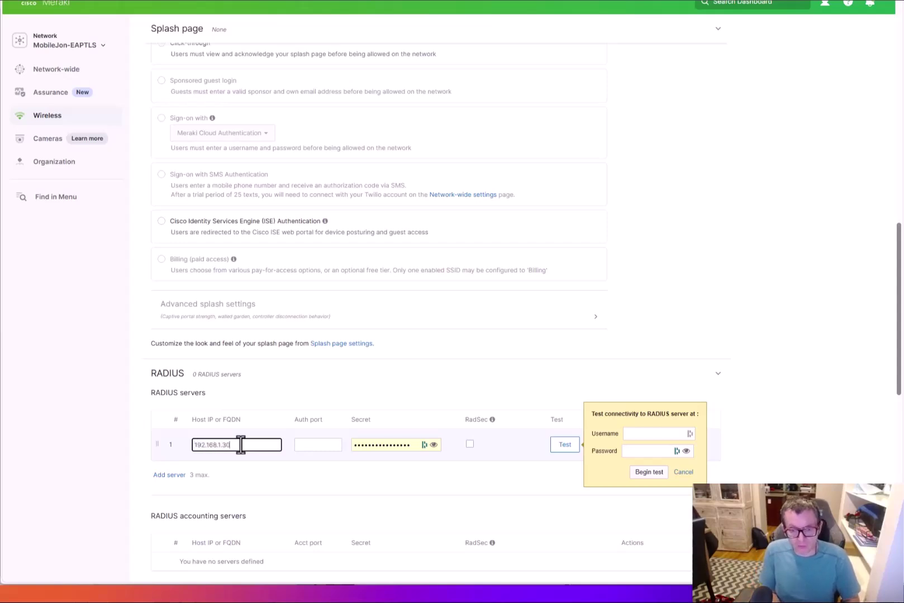
{"action": "key", "text": "Tab"}
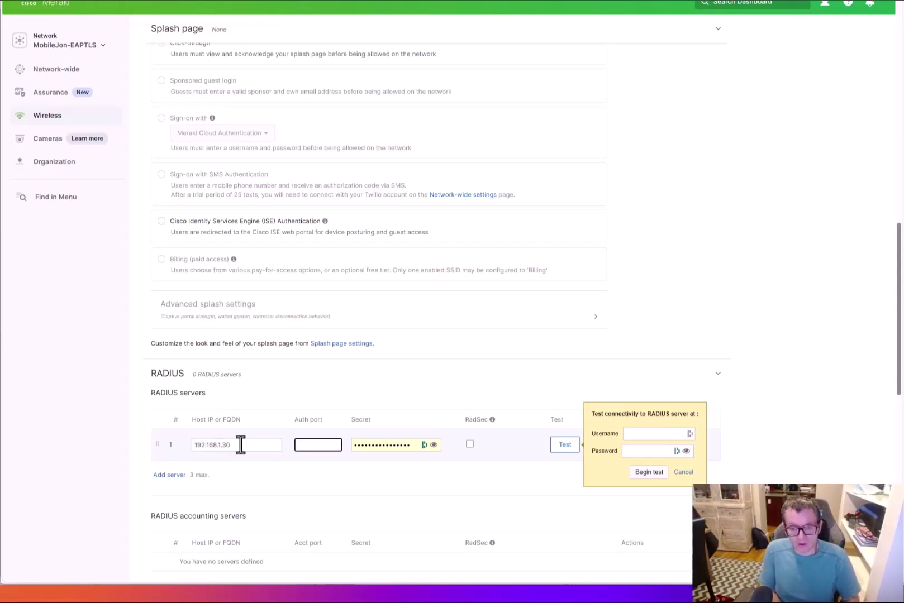
{"action": "type", "text": "1812"}
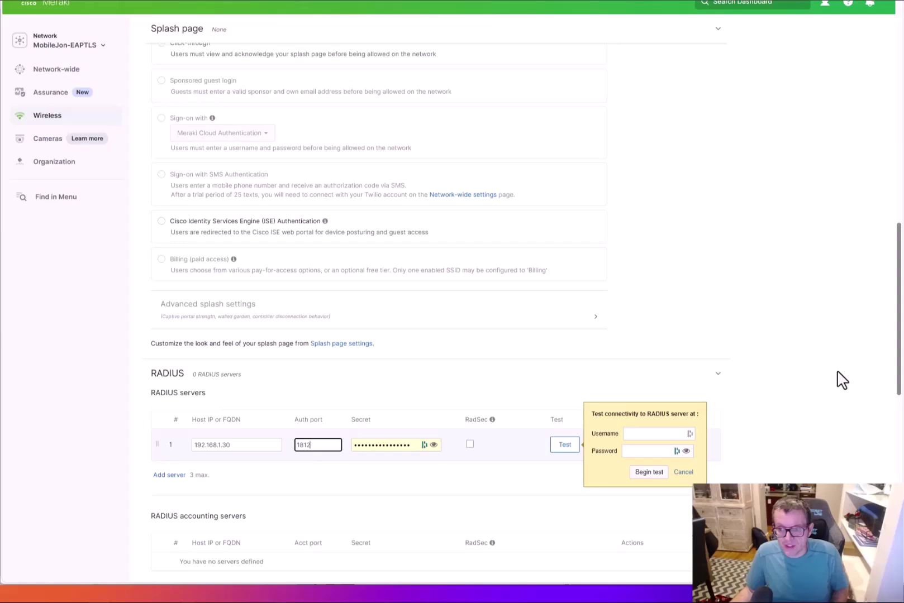
{"action": "left_click", "coordinate": [683, 472]}
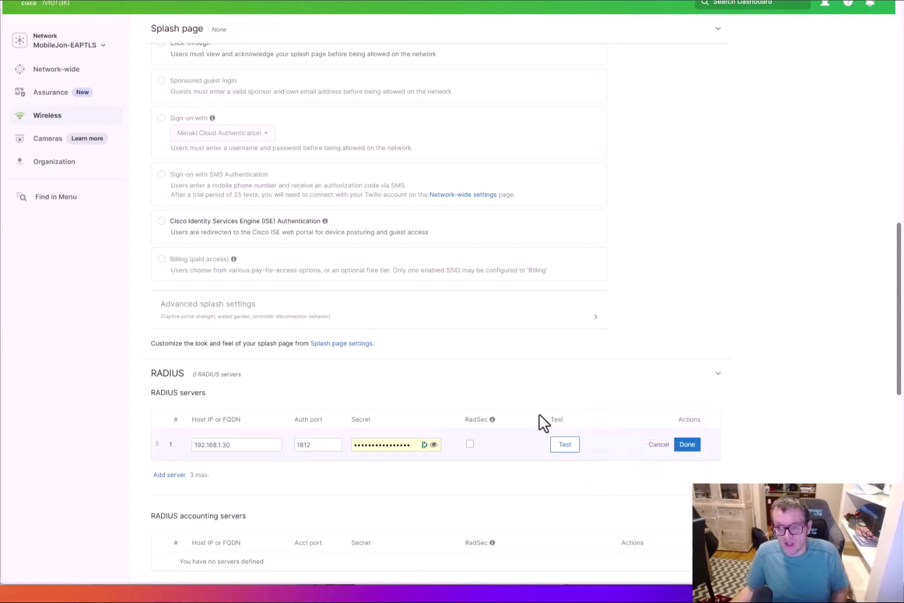
{"action": "double_click", "coordinate": [407, 445]}
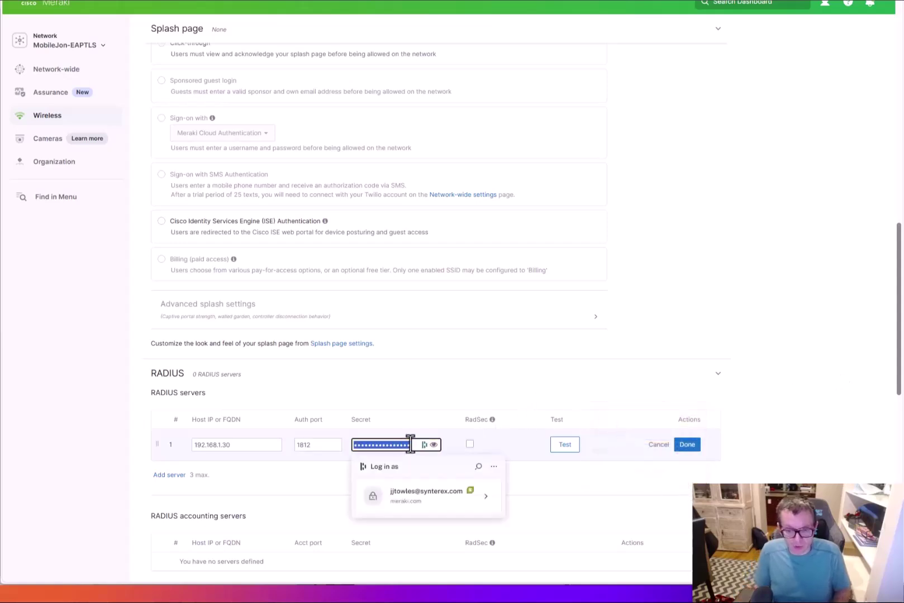
{"action": "key", "text": "BackSpace"}
{"action": "key", "text": "super+v"}
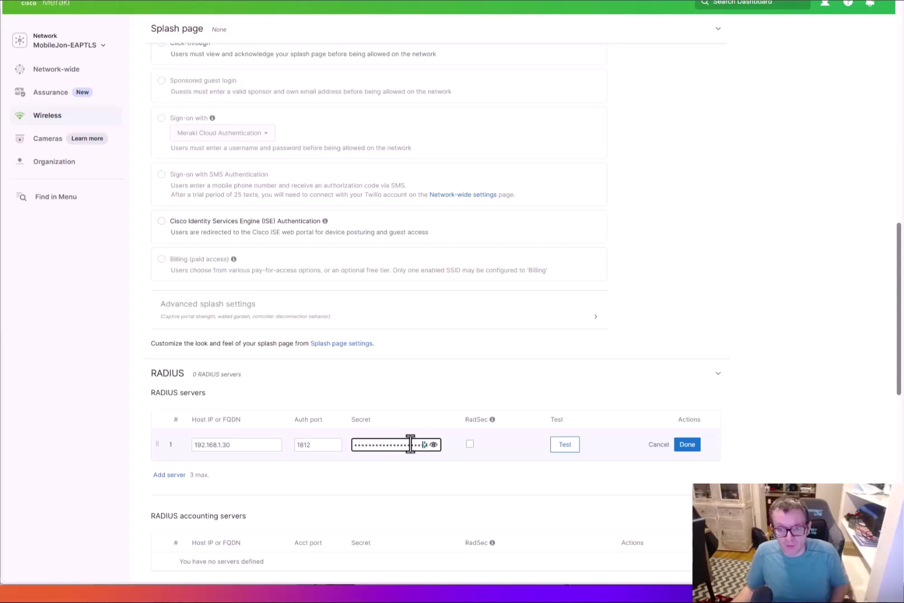
{"action": "left_click", "coordinate": [433, 445]}
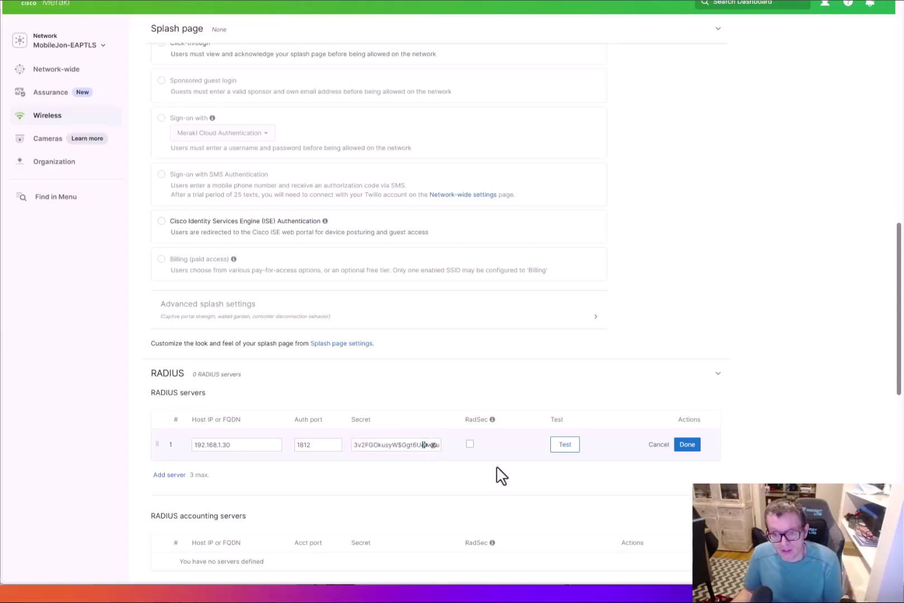
- Confirm the 192.168.1.30:1812 RADIUS server entry and review the WPA2 Enterprise access control settings
{"action": "left_click", "coordinate": [688, 447]}
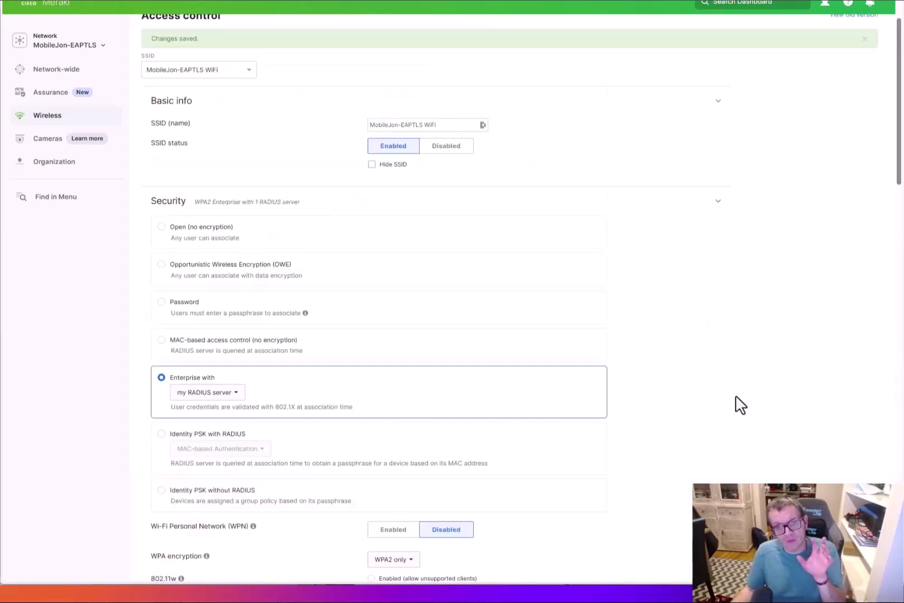
{"action": "scroll", "coordinate": [741, 406], "scroll_direction": "down", "scroll_amount": 5}
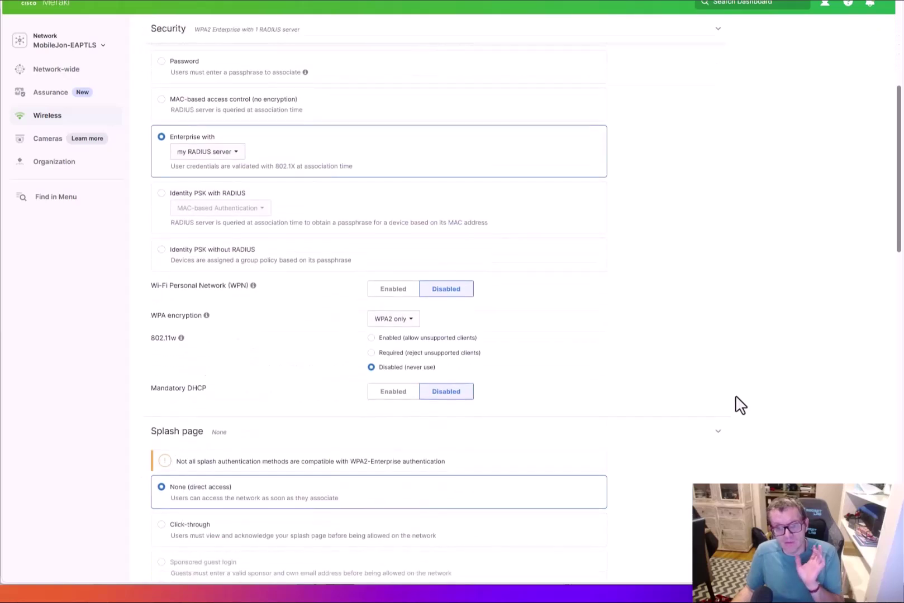
{"action": "scroll", "coordinate": [740, 405], "scroll_direction": "down", "scroll_amount": 9}
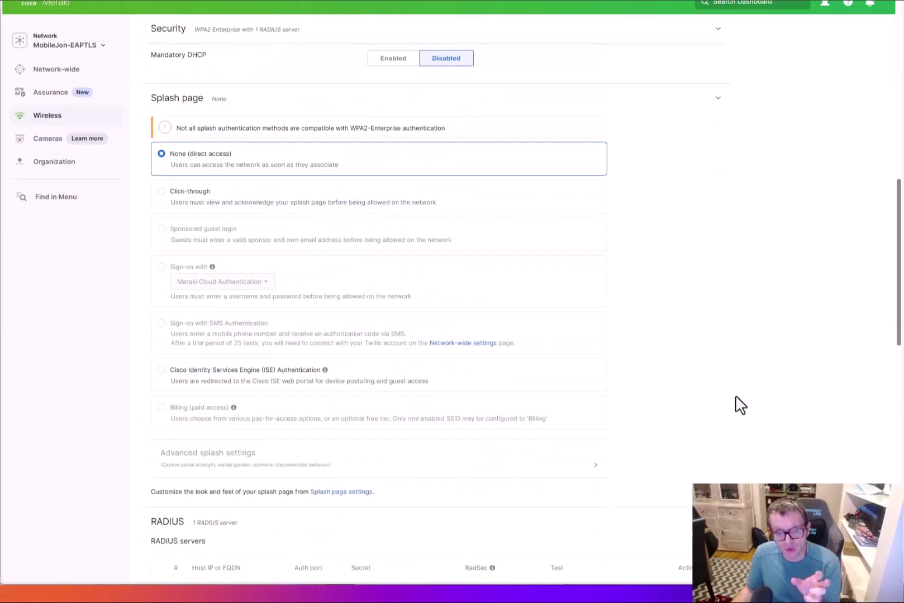
{"action": "scroll", "coordinate": [741, 405], "scroll_direction": "down", "scroll_amount": 1}
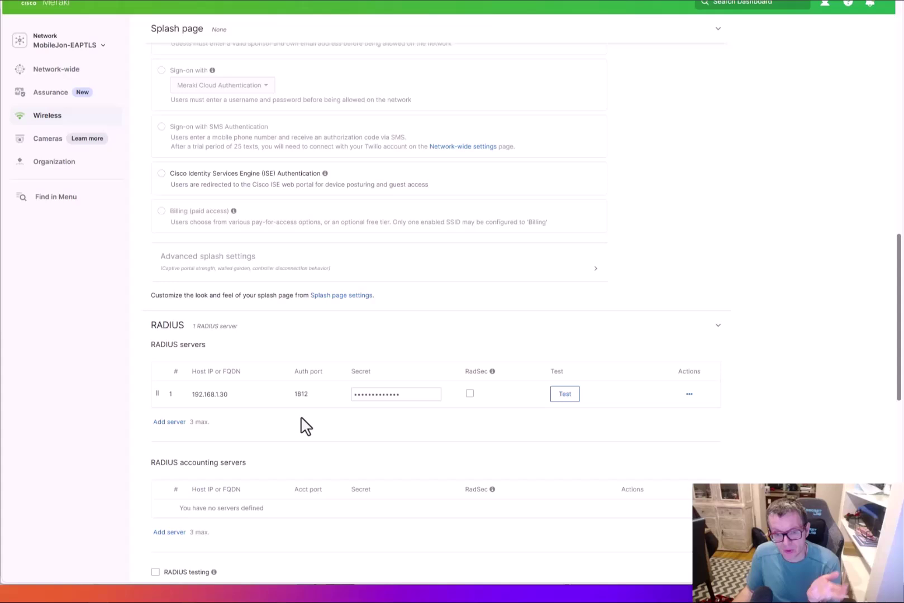
{"action": "scroll", "coordinate": [306, 425], "scroll_direction": "down", "scroll_amount": 3}
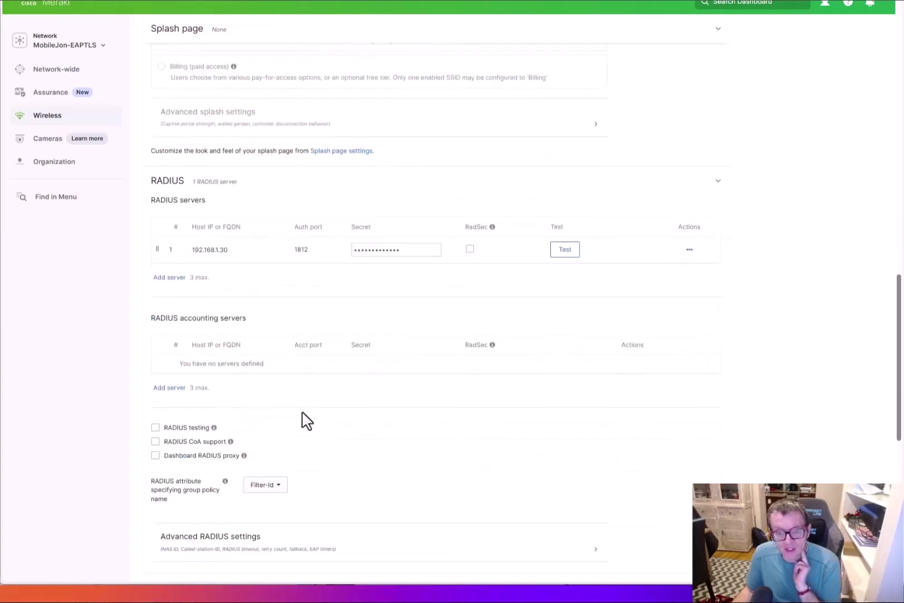